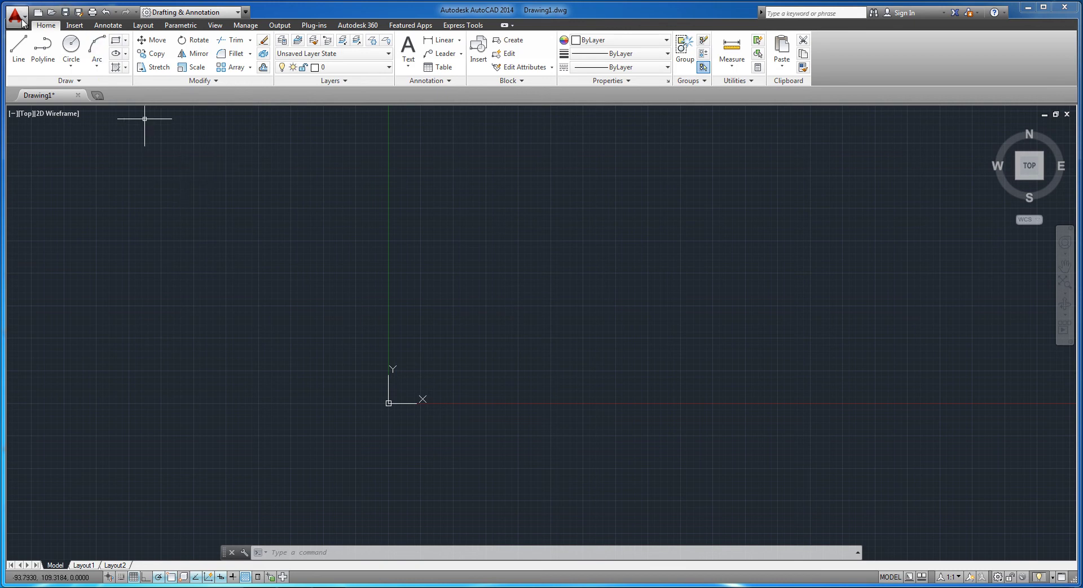
Open and close the application menu, then spin the ViewCube through right, front, left and back views
left_click(23, 22)
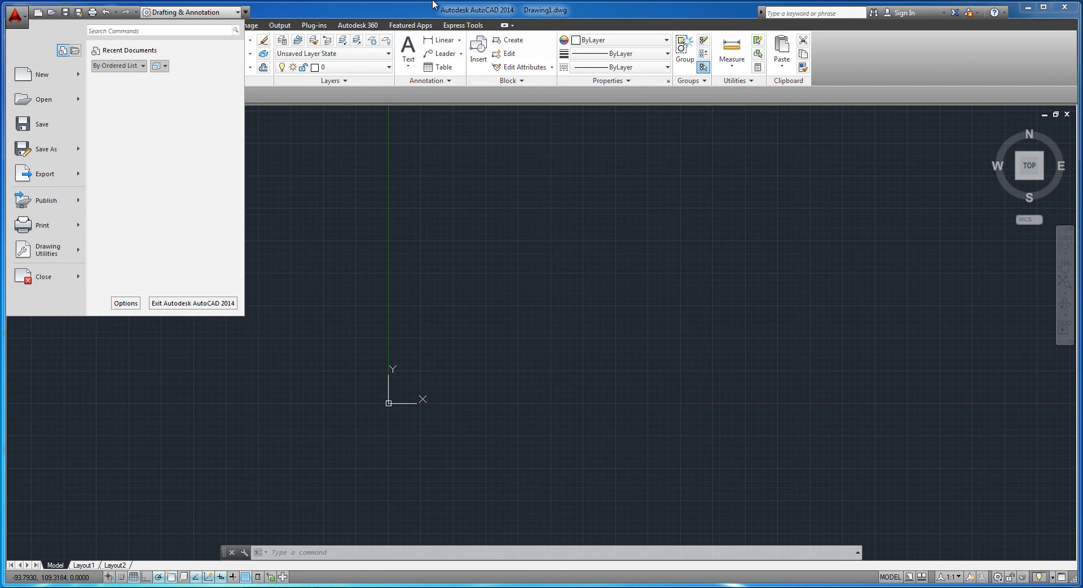
left_click(255, 36)
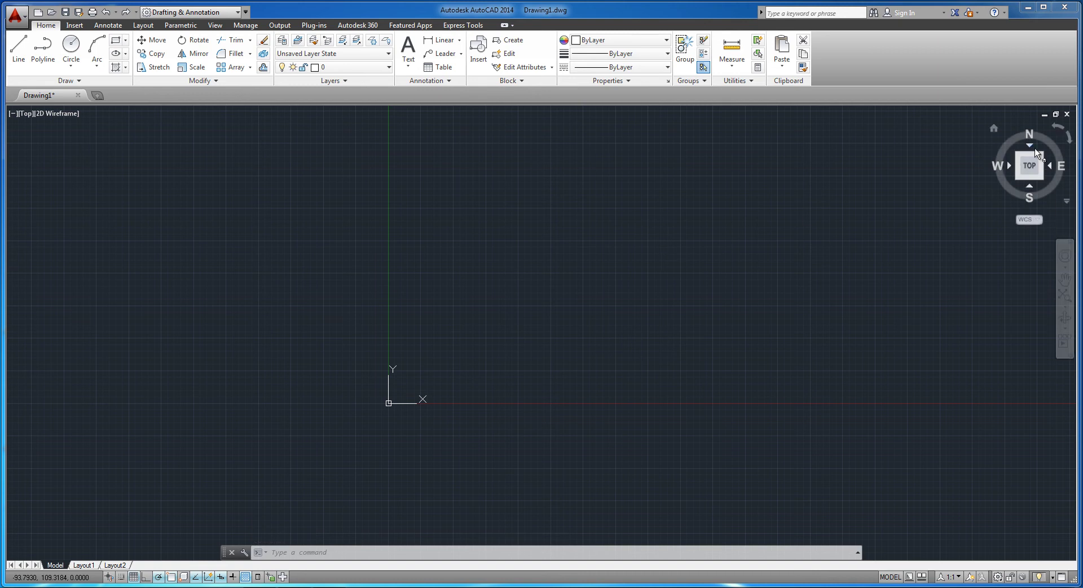
mouse_move(1037, 157)
left_click(1062, 169)
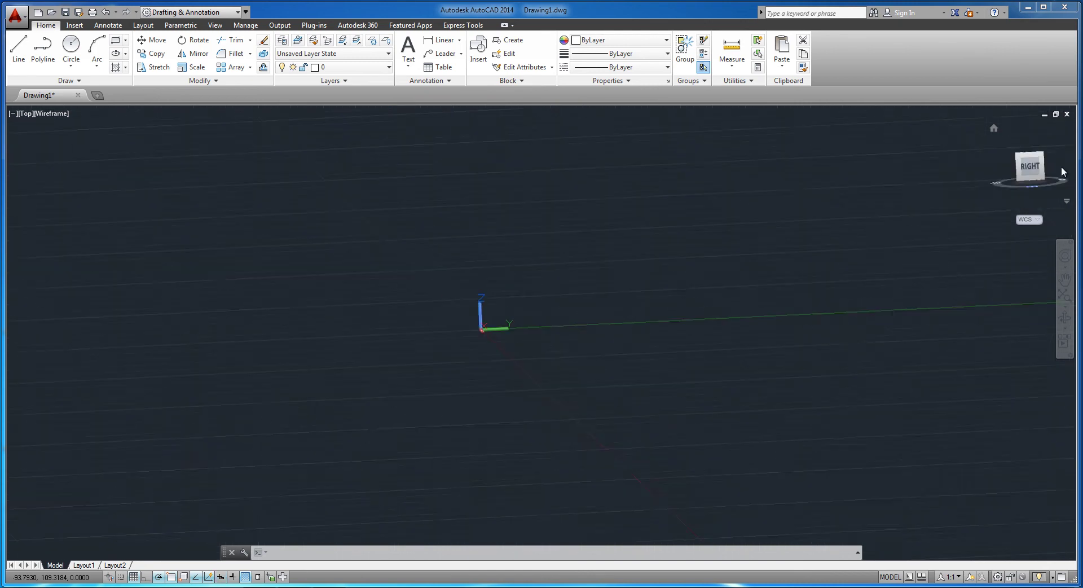
left_click(1008, 164)
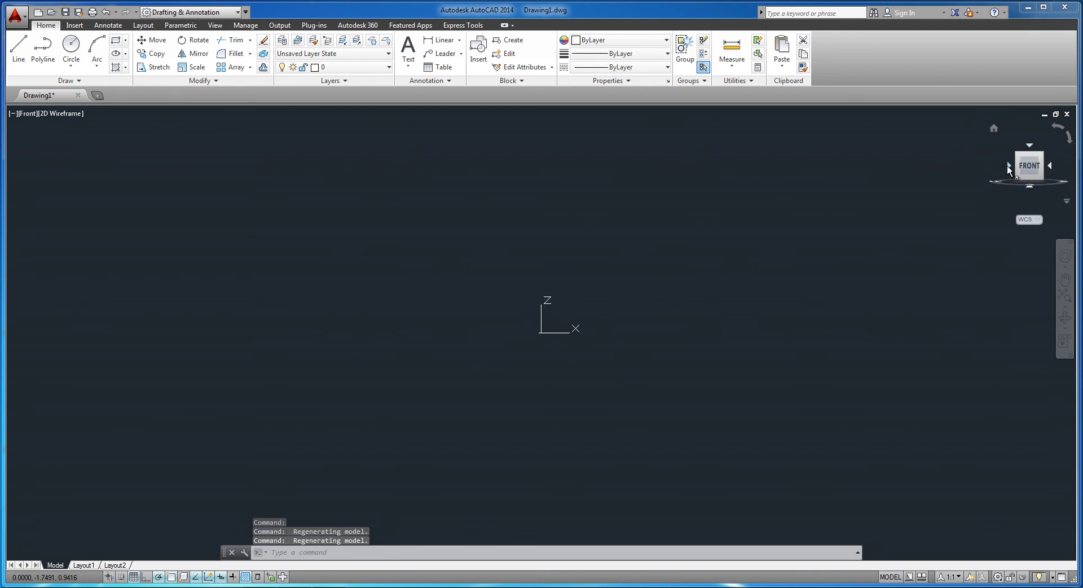
left_click(1007, 165)
left_click(1009, 165)
left_click(1030, 145)
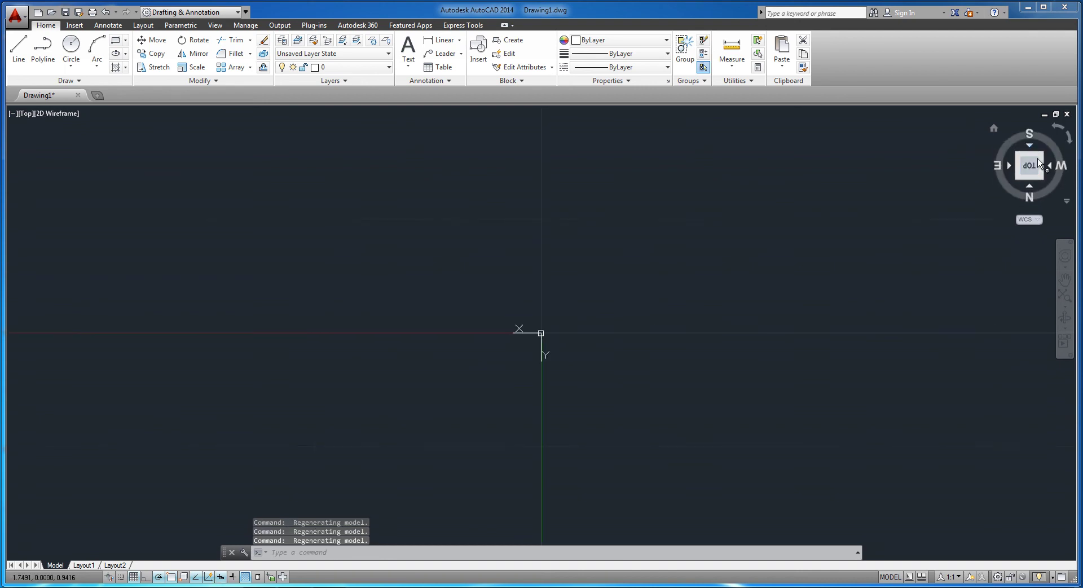
left_click(1003, 162)
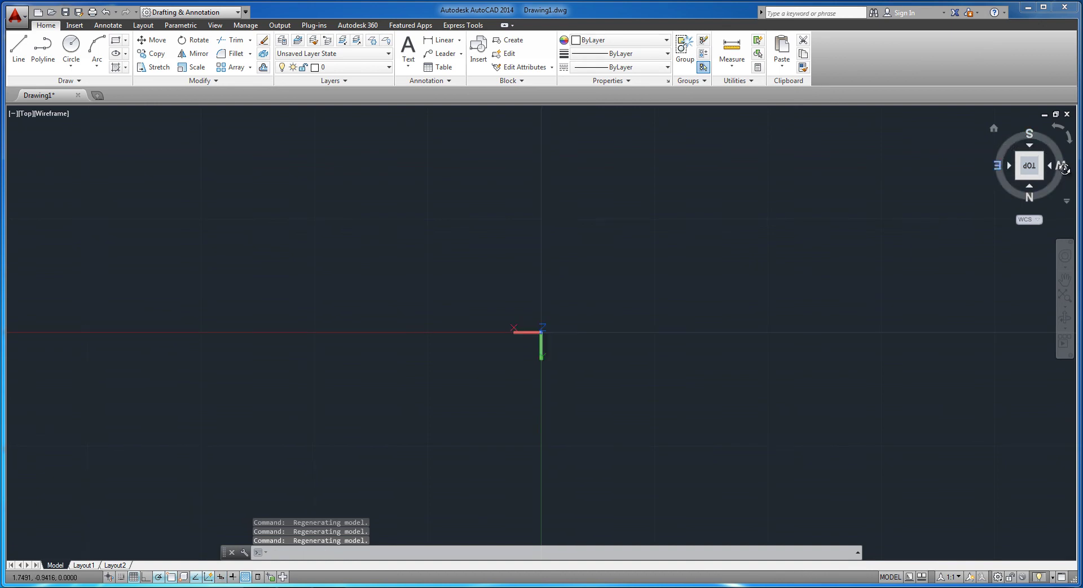
Orbit the view, settle back on the top view, and undo the last view change with Ctrl+Z
left_click_drag(1063, 167, 1047, 178)
left_click(1030, 189)
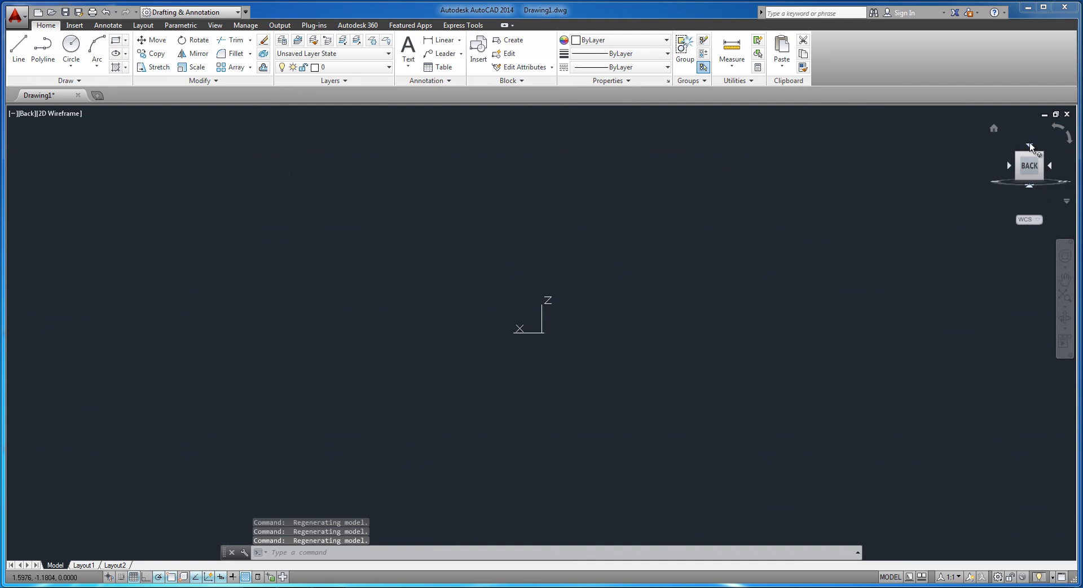
left_click(1027, 146)
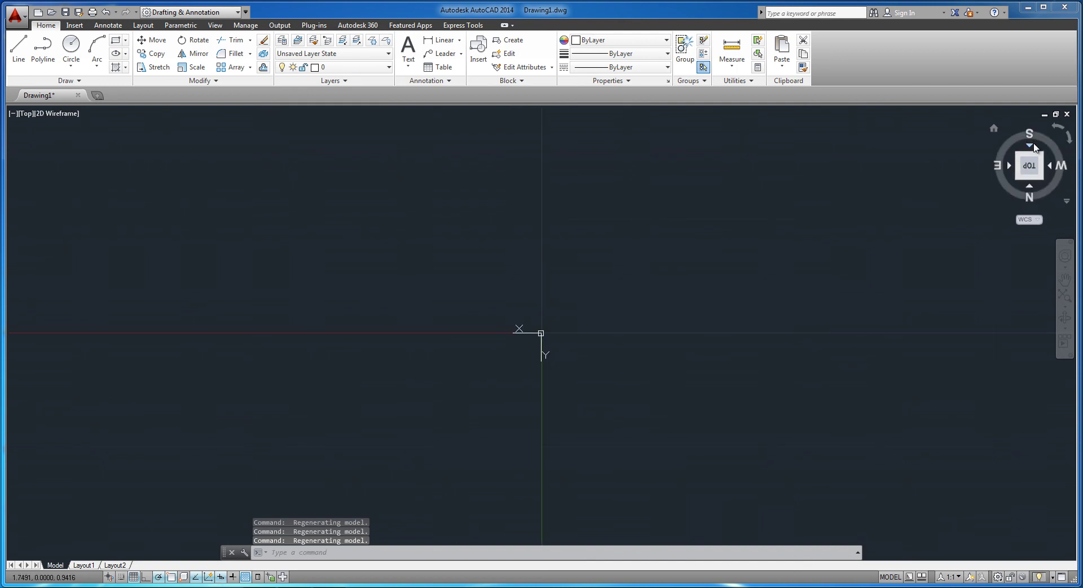
left_click(1032, 147)
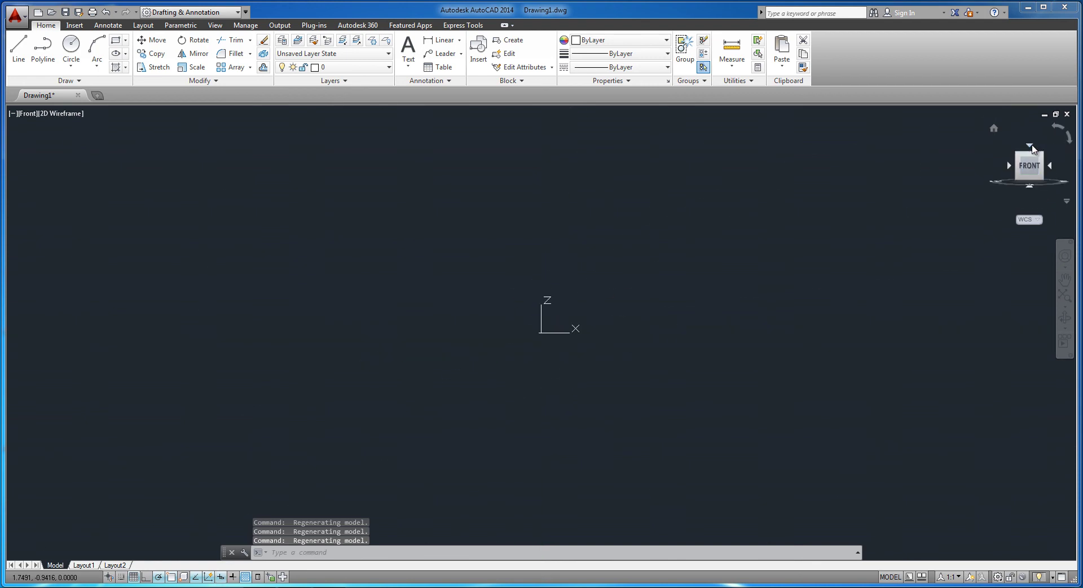
left_click(1030, 146)
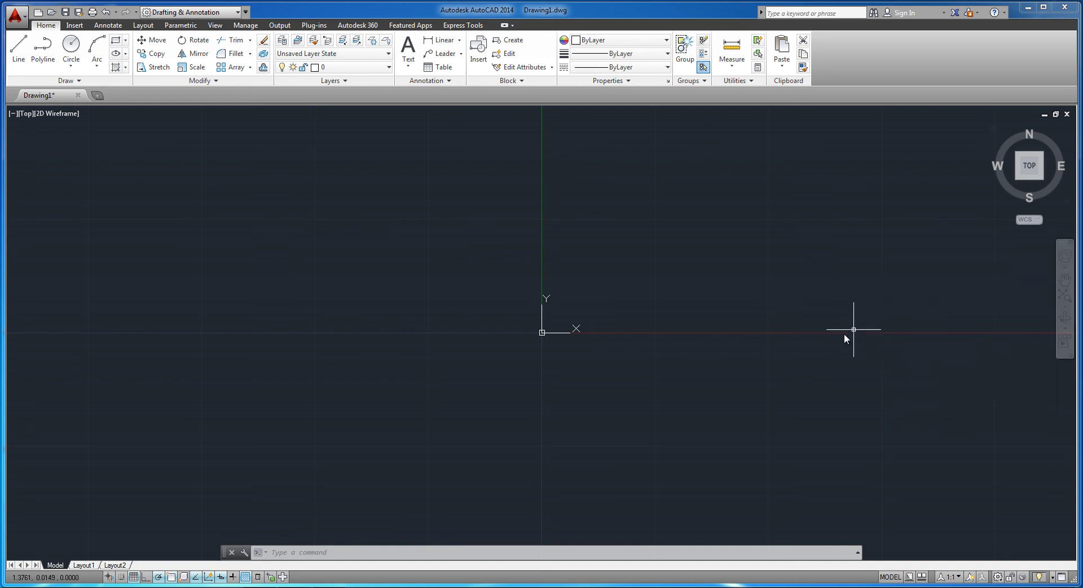
left_click(339, 552)
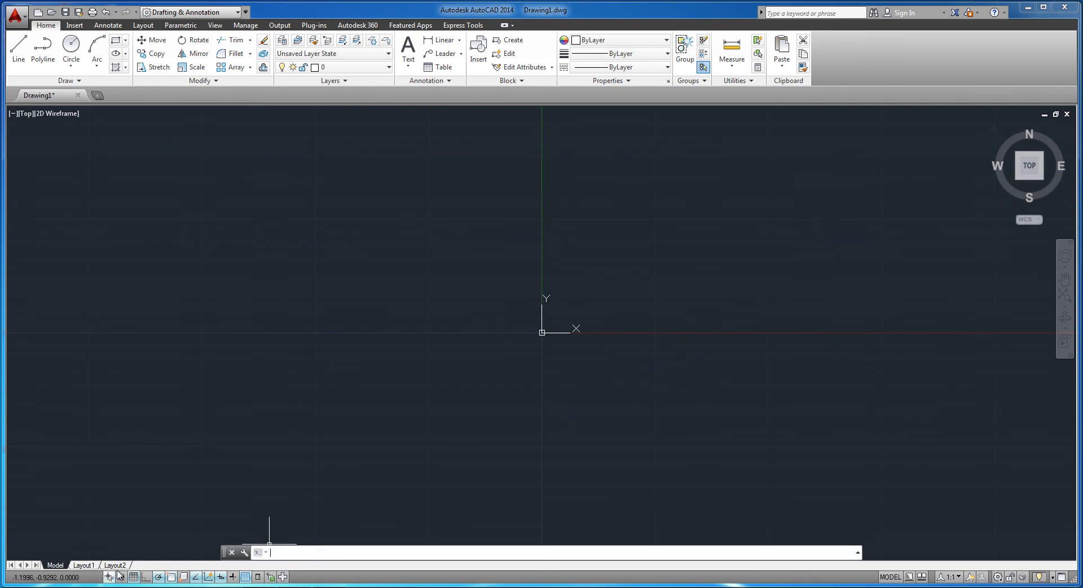
key("ctrl+z")
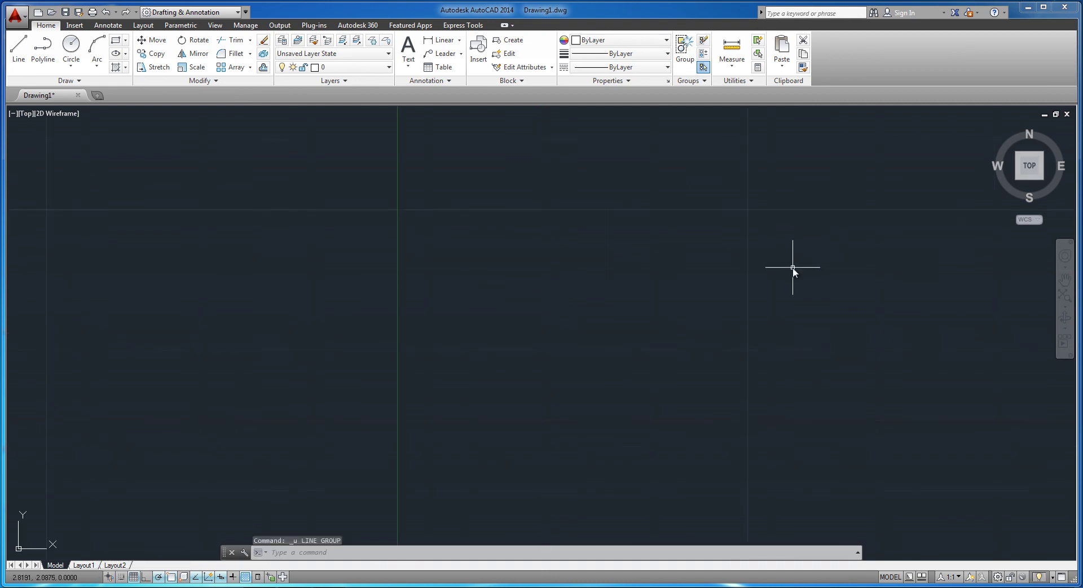
With the Line tool, pick a corner and draw four connected 1-unit sides, then end the command
left_click(18, 48)
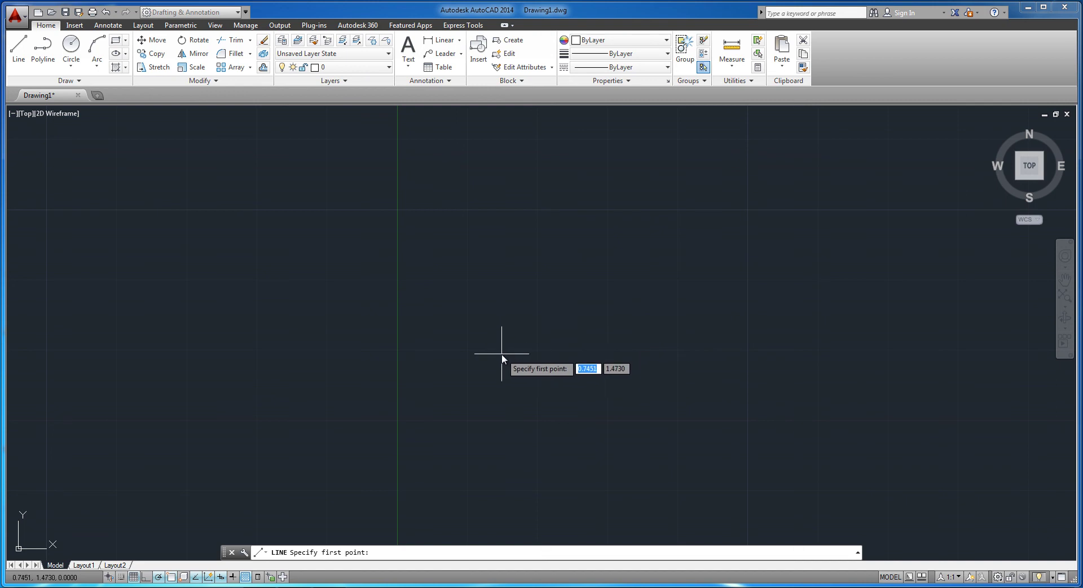
left_click(467, 350)
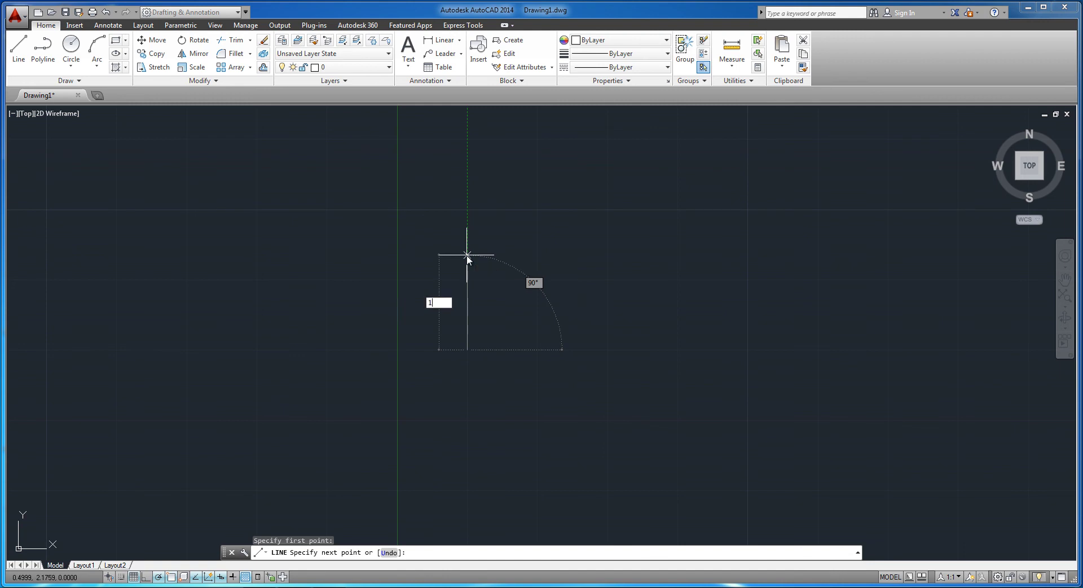
type("1")
key("Return")
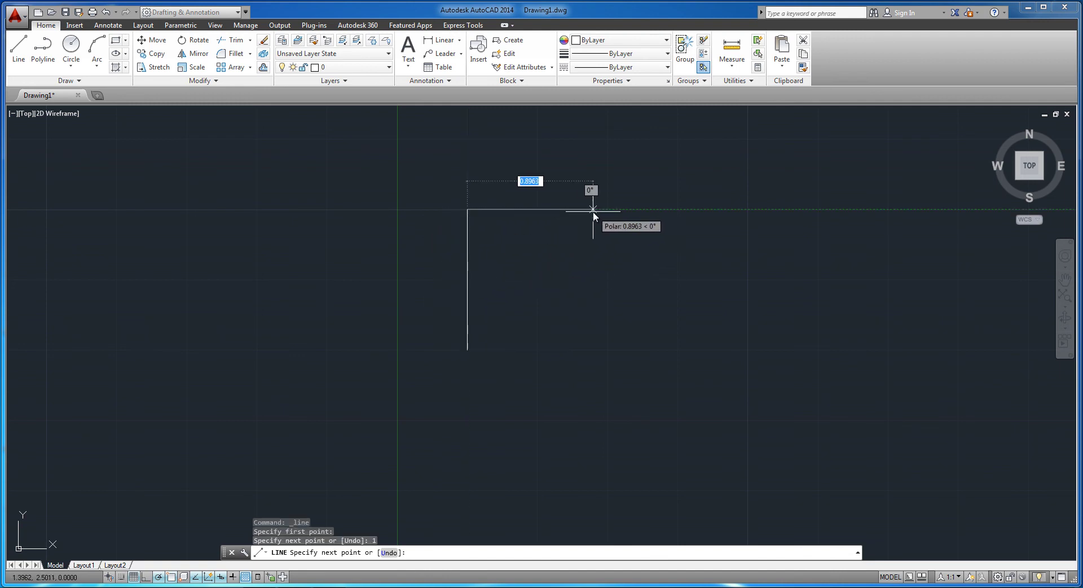
type("1")
key("Return")
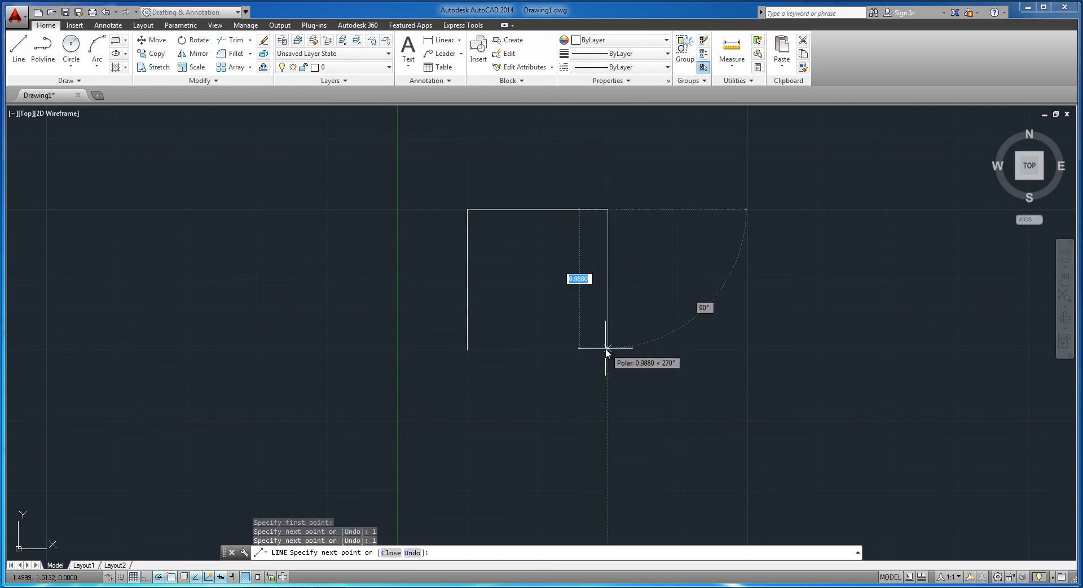
type("1")
key("Return")
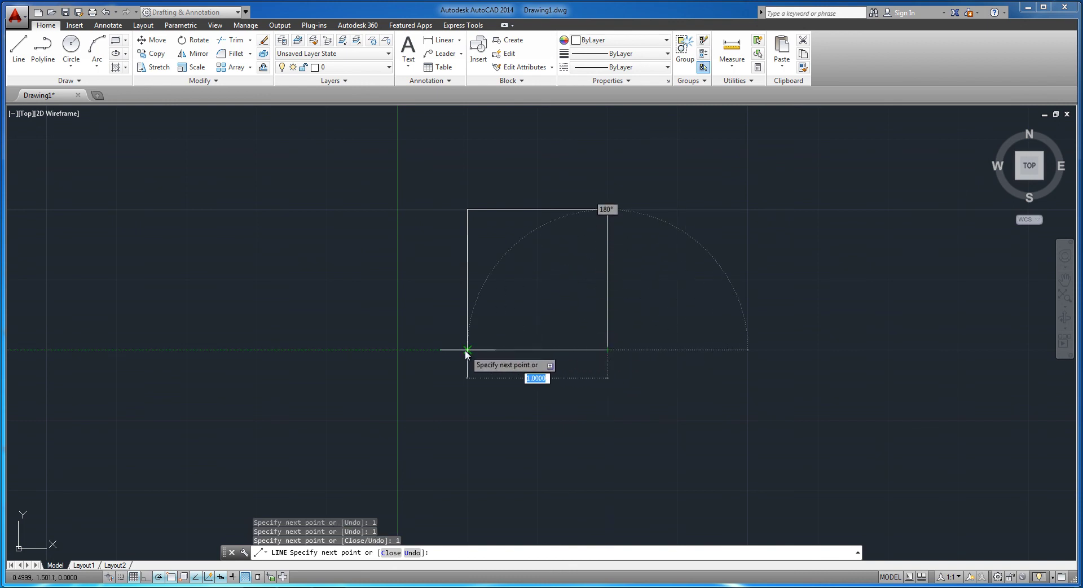
type("1")
key("Return")
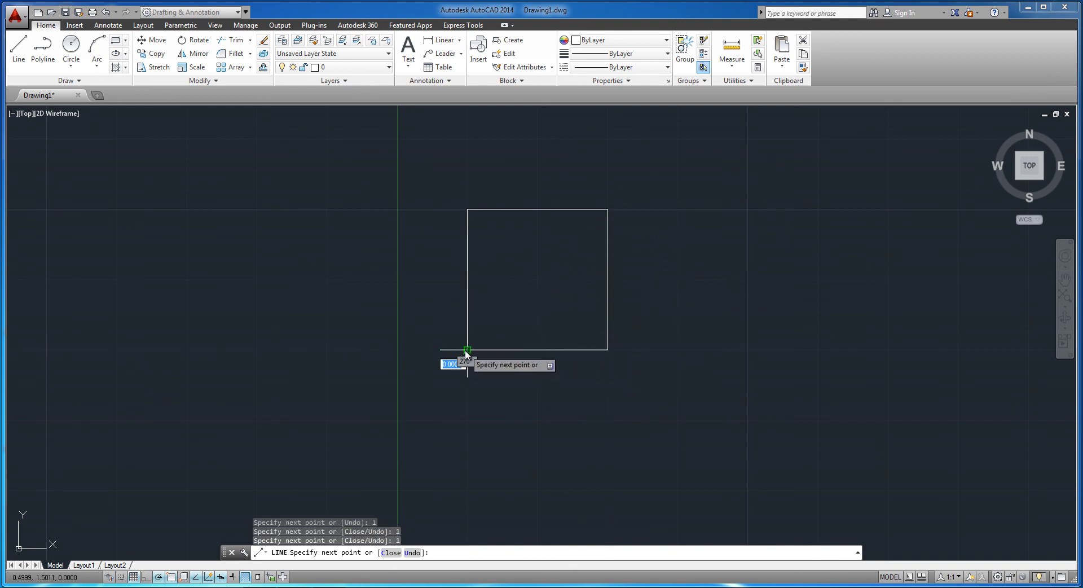
key("Escape")
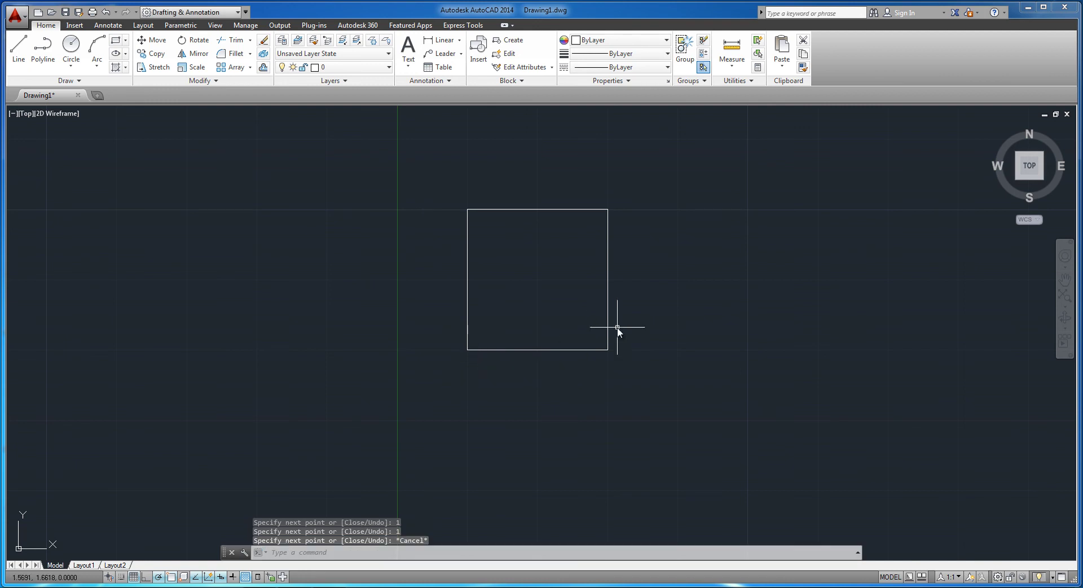